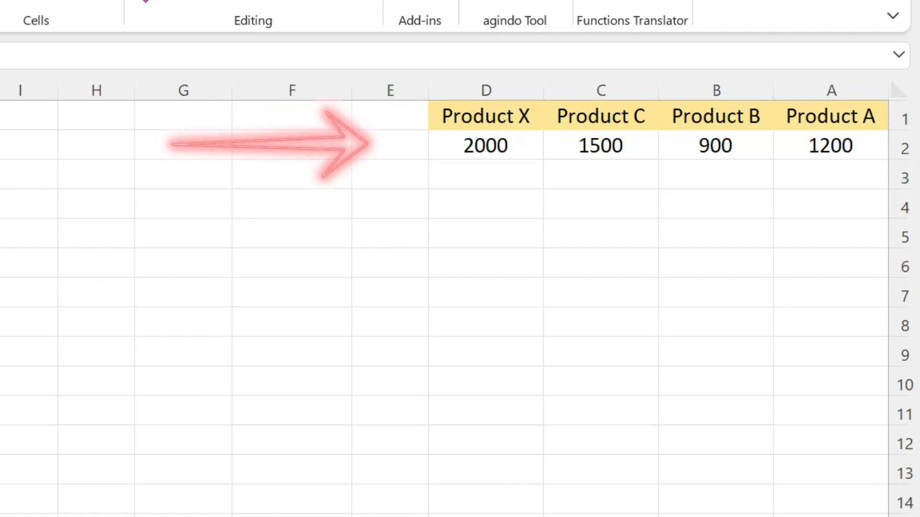
Fill cell G3 with a reference to the Product X header in D1
click(183, 174)
text(=)
click(486, 116)
key(Return)
Enter =HLOOKUP("product x",A1:D2,2,false) in cell F3 to look up the Product X value
click(292, 174)
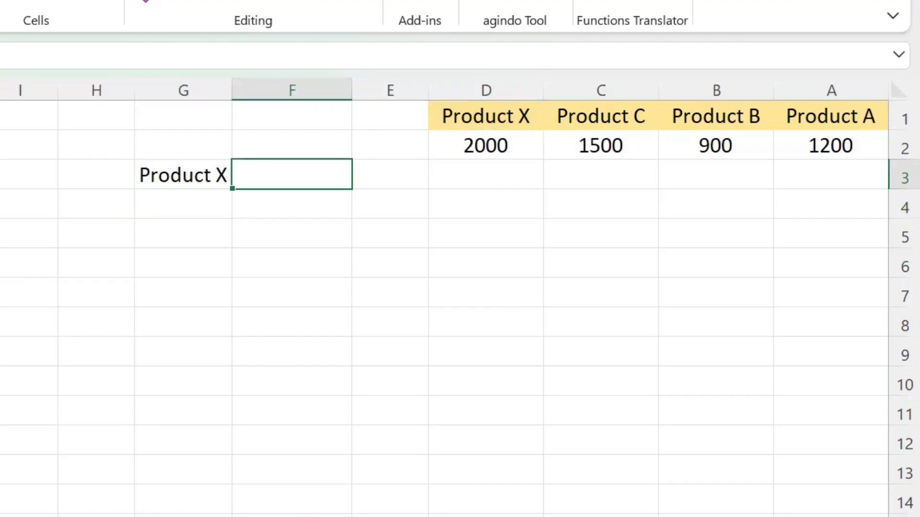
text(=hl)
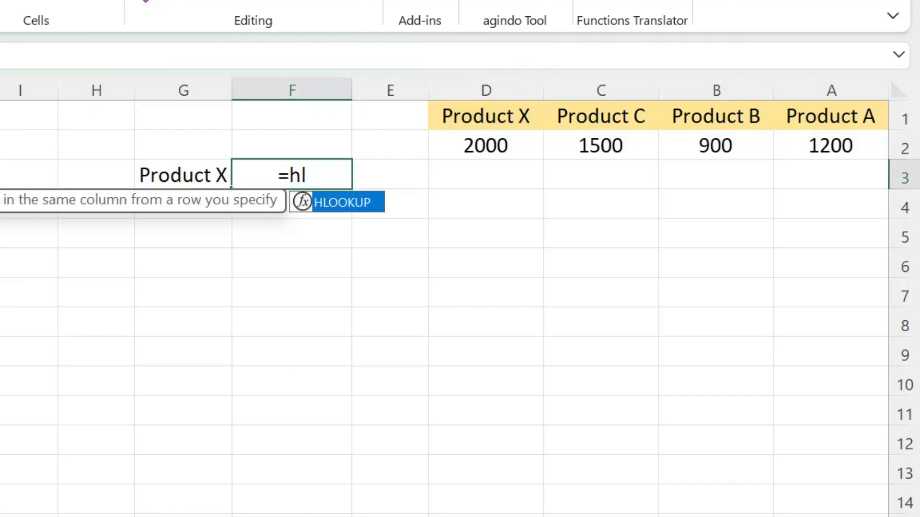
key(Tab)
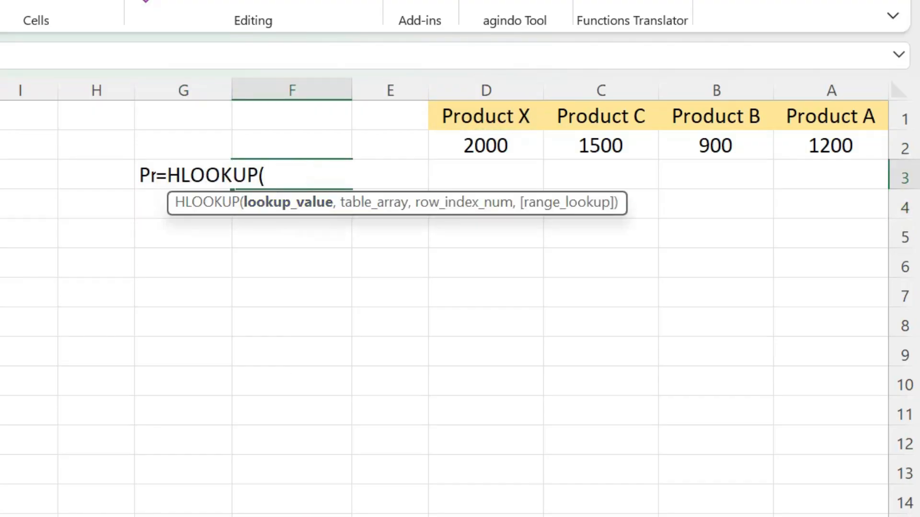
text("product x)
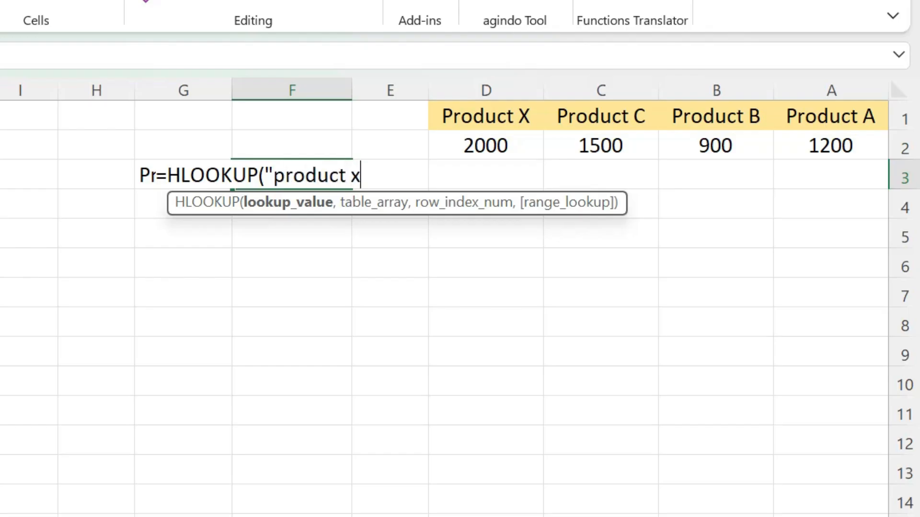
text(",)
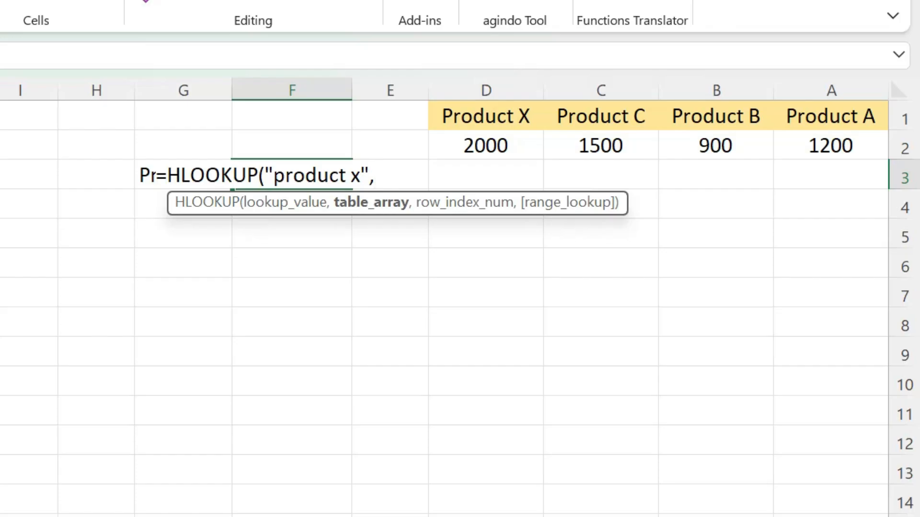
drag(485, 115, 830, 145)
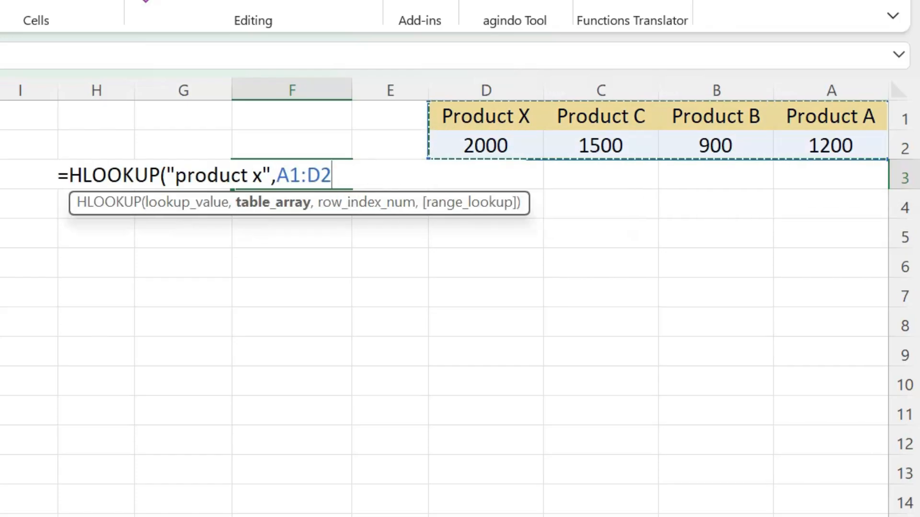
text(,2,)
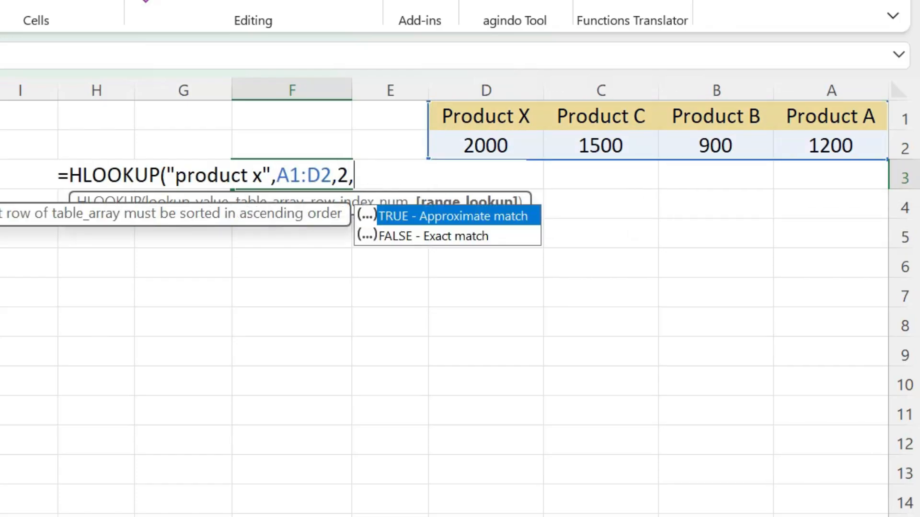
text(false))
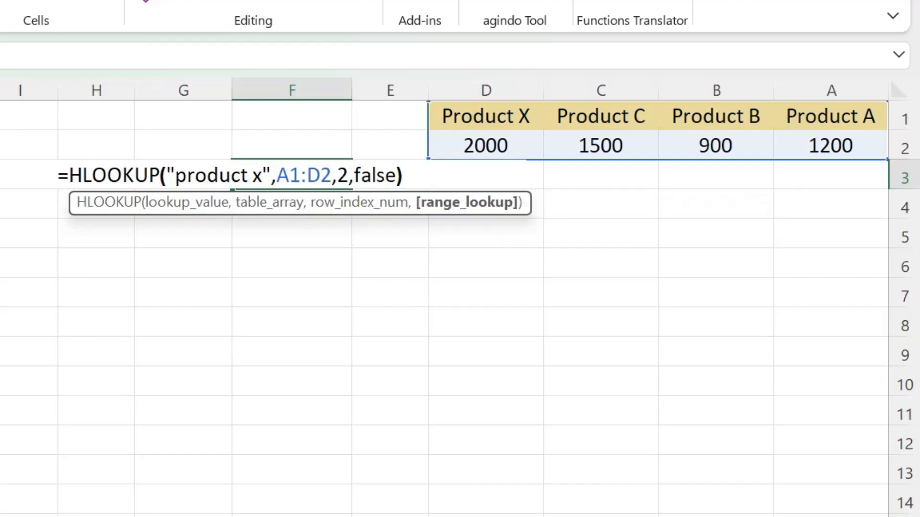
key(Return)
click(292, 174)
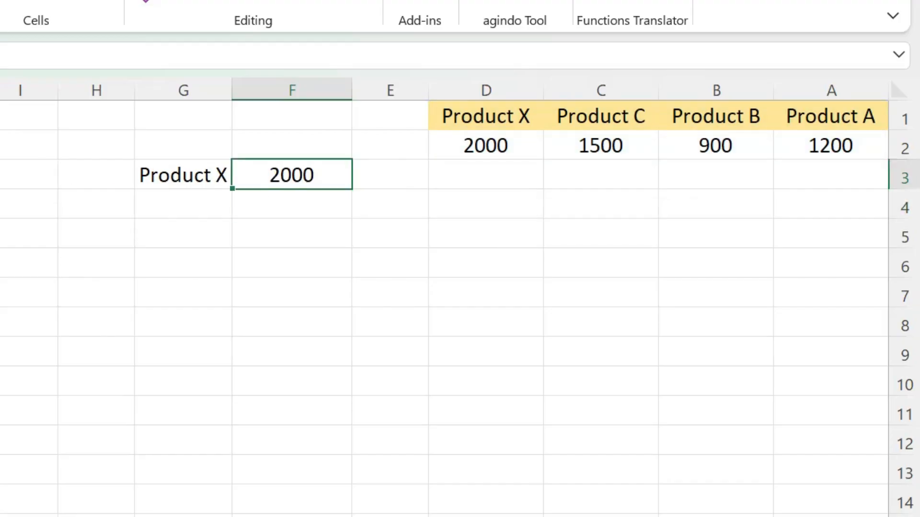
click(486, 116)
click(486, 146)
click(291, 174)
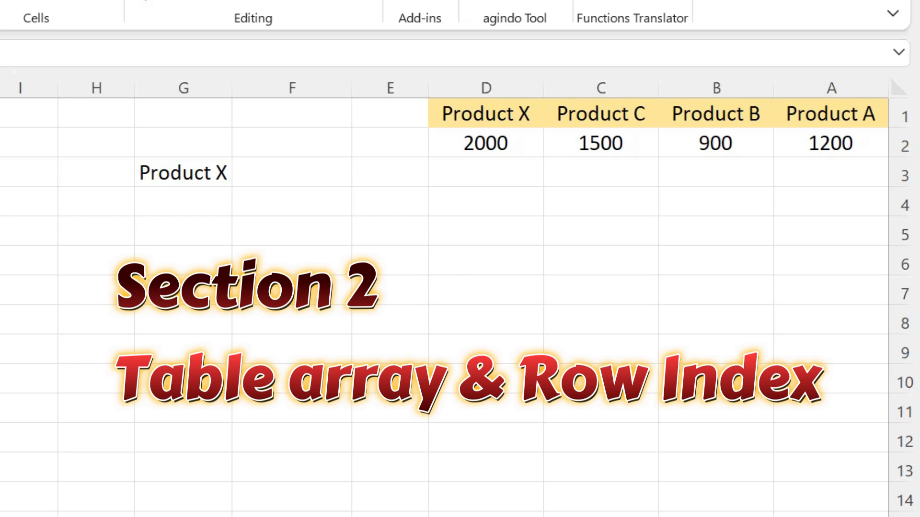
click(292, 172)
click(183, 172)
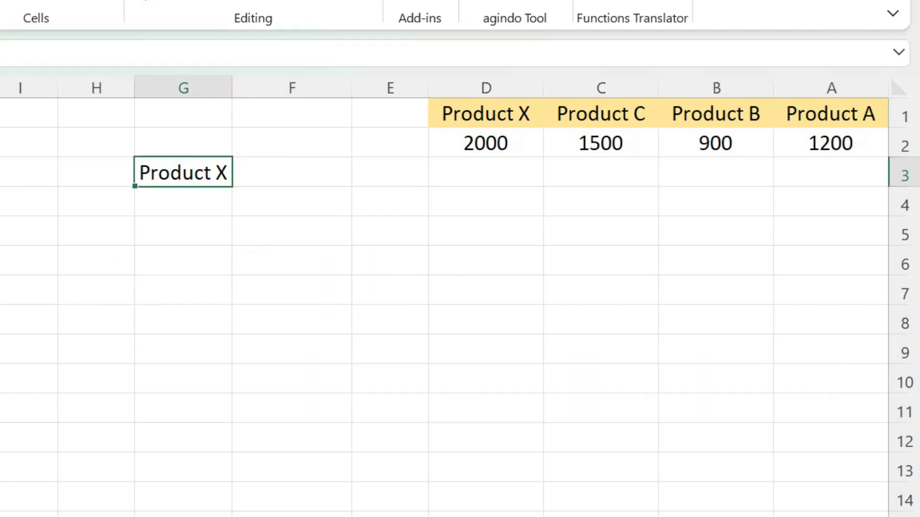
Enter =HLOOKUP("PRODUCT X",A1:D2,3,FALSE) in cell F3
click(291, 172)
text(=)
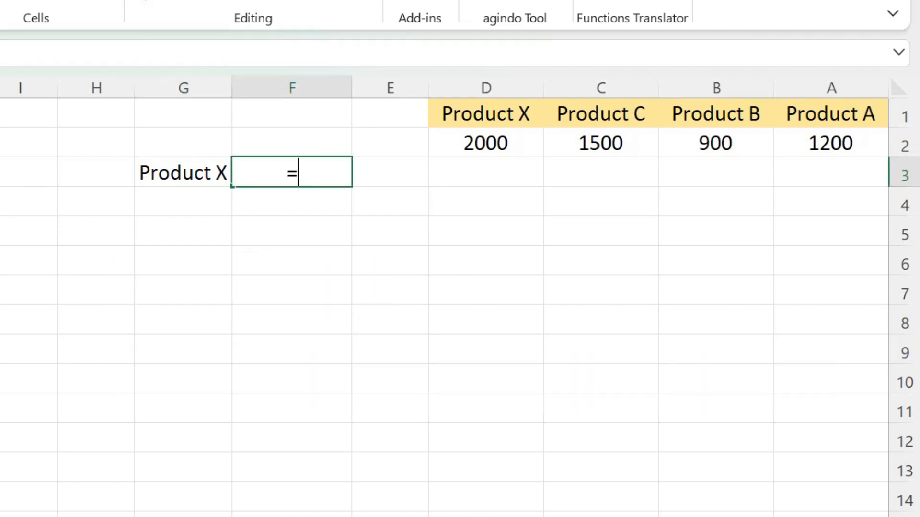
text(HLOO)
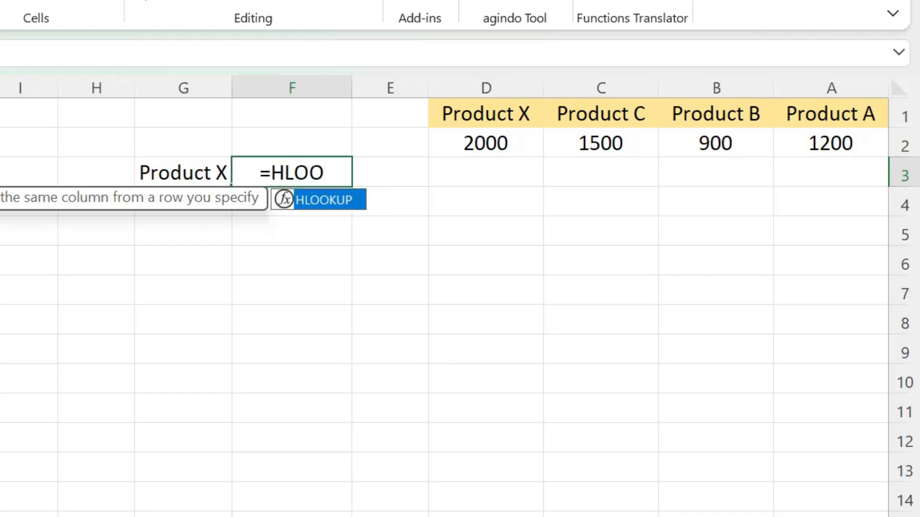
text(KUP(")
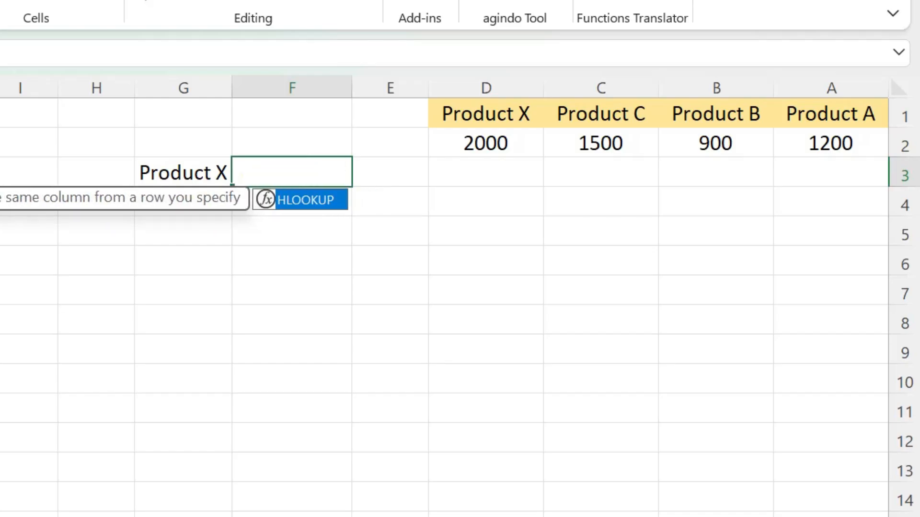
text(P)
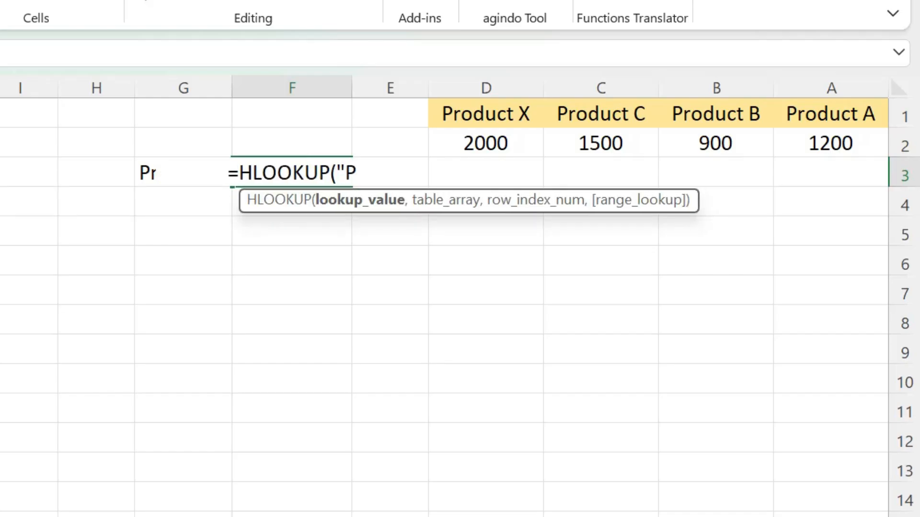
text(RODUCT X)
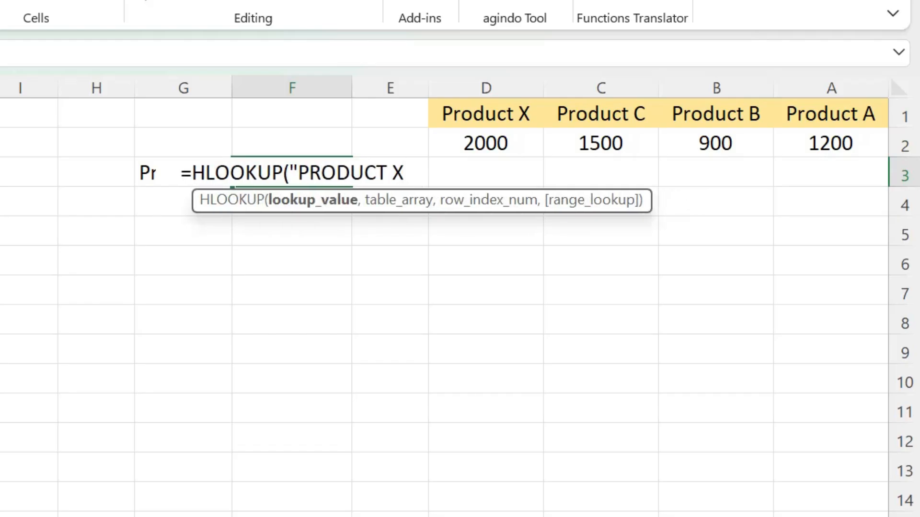
text(")
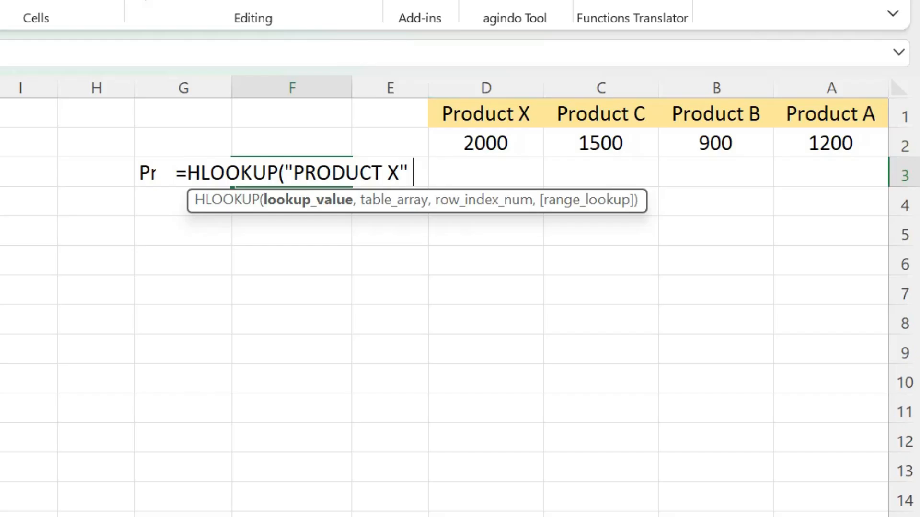
text(,)
drag(486, 113, 831, 143)
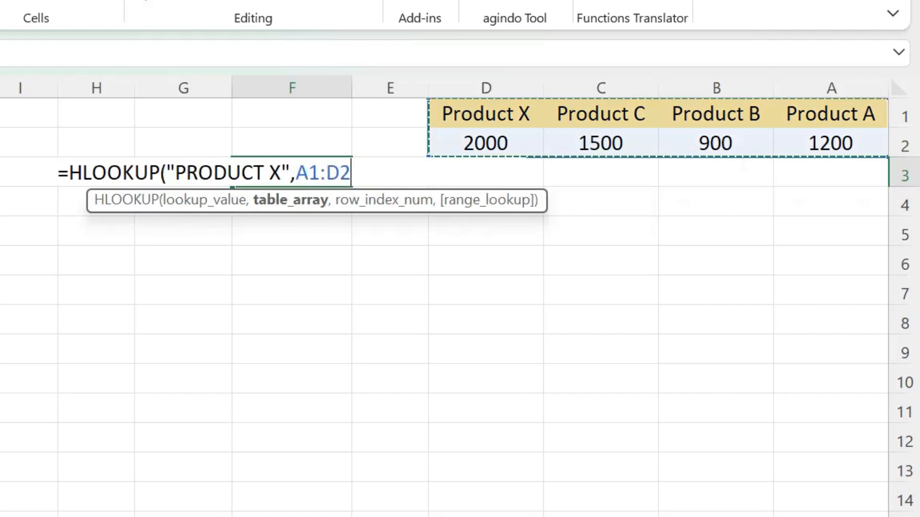
text(,3)
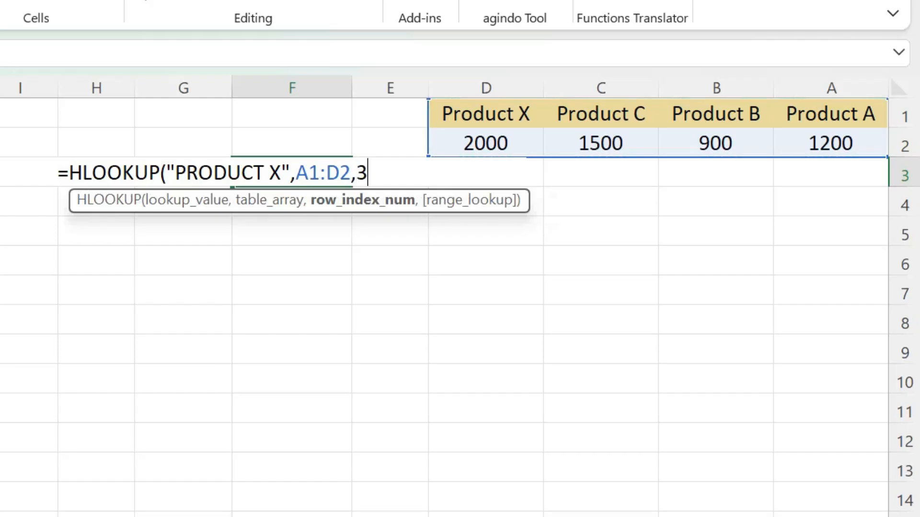
text(,FA)
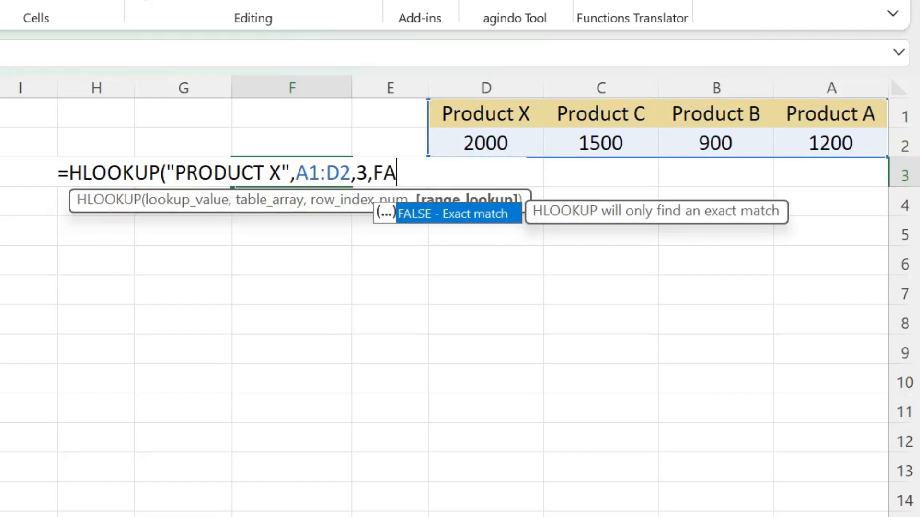
text(LSE))
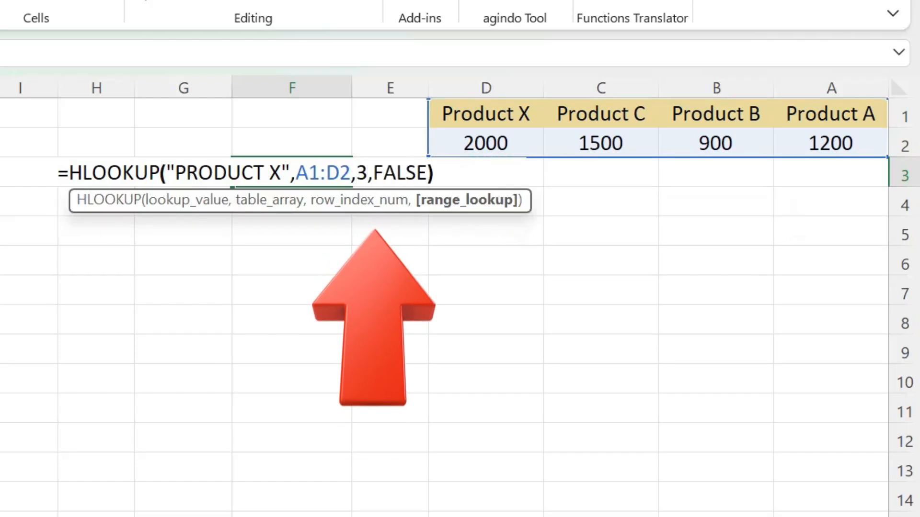
key(Return)
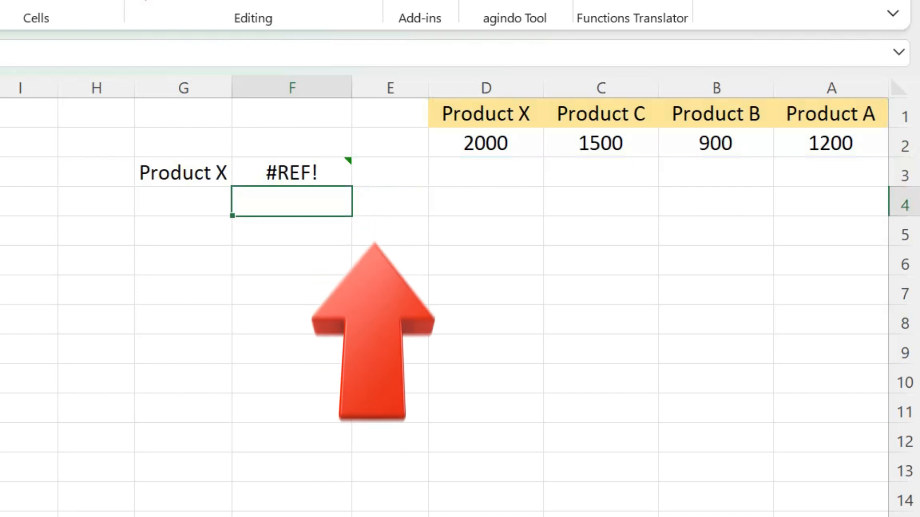
Set the row index of the HLOOKUP formula in F3 to 2
key(Up)
key(F2)
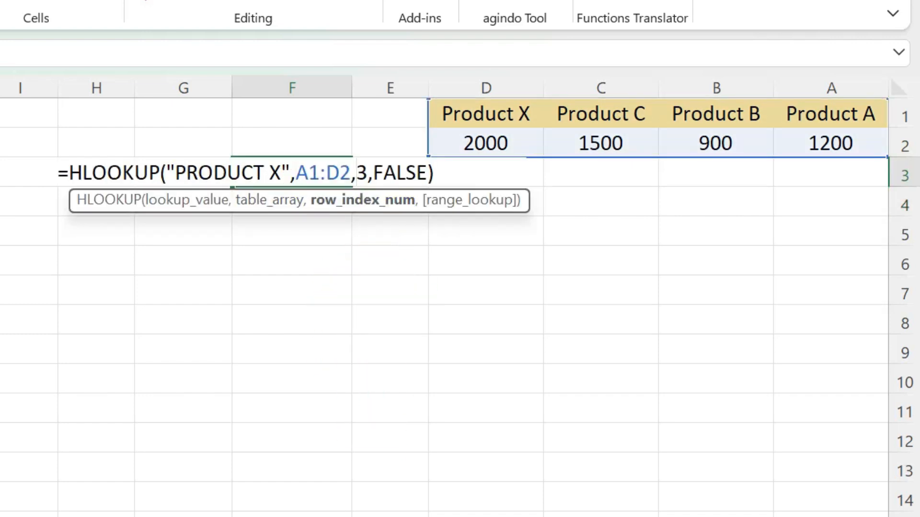
key(shift+Left)
text(2)
key(Return)
Change the row index of the HLOOKUP formula in F3 to 4
key(Up)
key(F2)
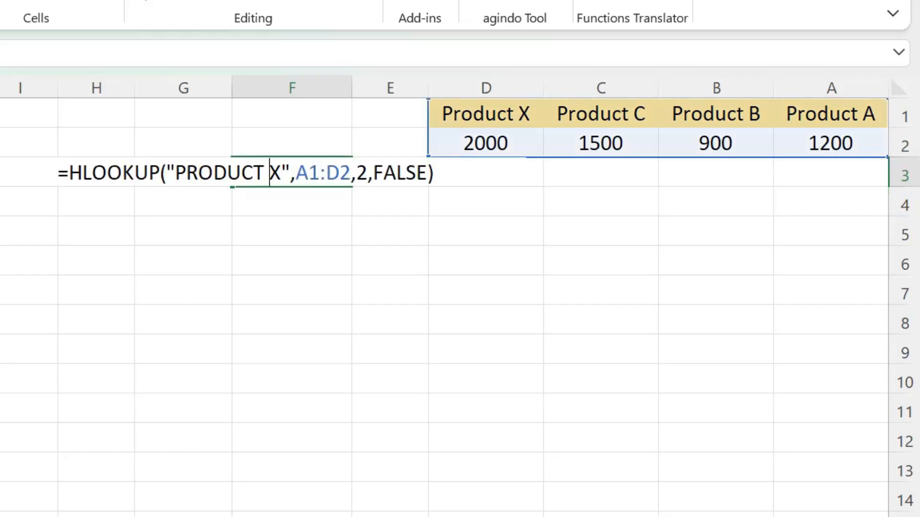
double_click(362, 173)
text(4)
key(Return)
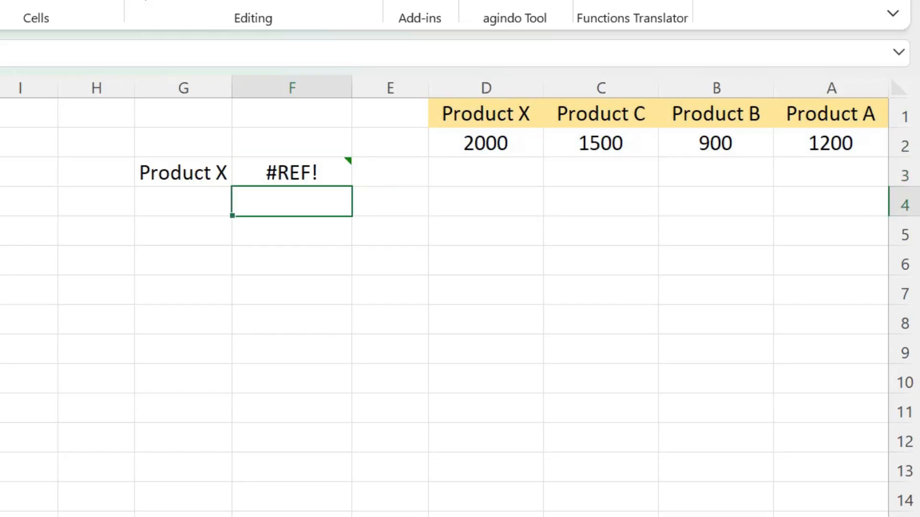
key(Up)
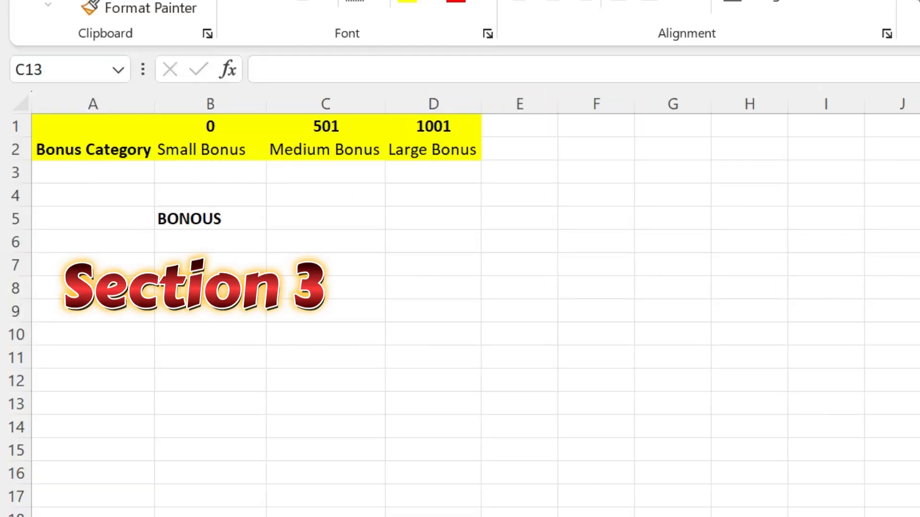
click(210, 219)
drag(209, 127, 210, 149)
click(433, 172)
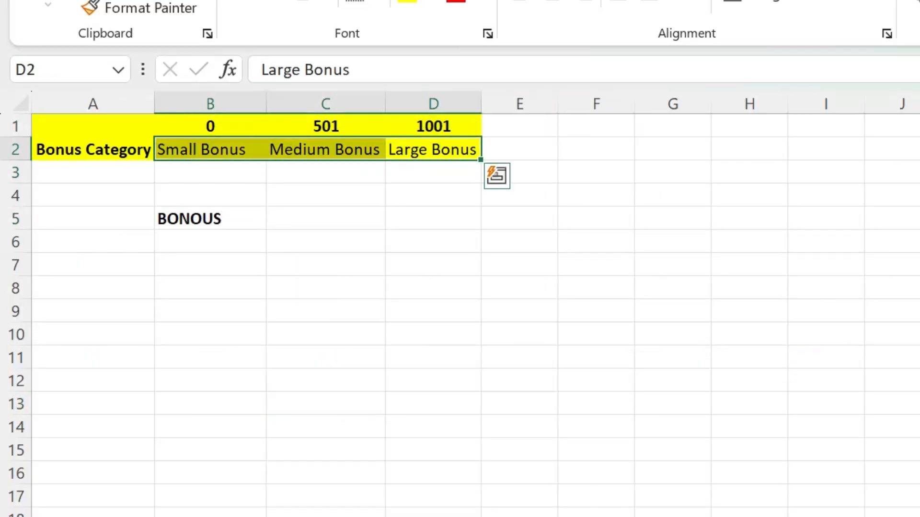
click(210, 242)
click(210, 219)
Enter =HLOOKUP(750,B1:D2,2,FALSE) in cell C5, beside the BONOUS label
click(326, 218)
text(=H)
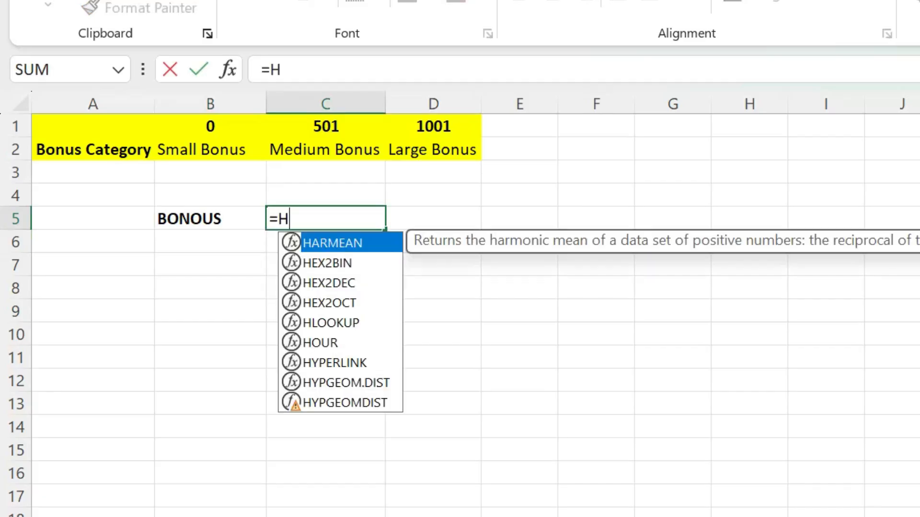
text(LOOKUP(750,)
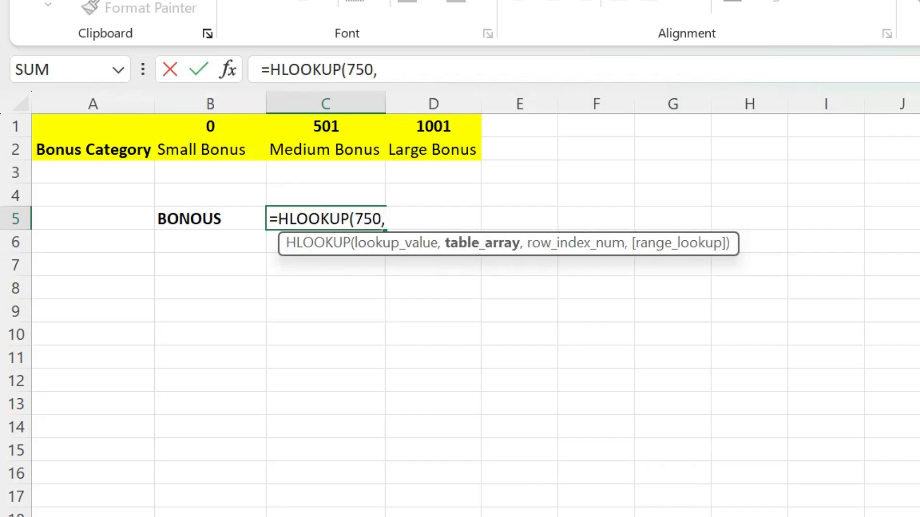
drag(206, 126, 474, 153)
text(,2)
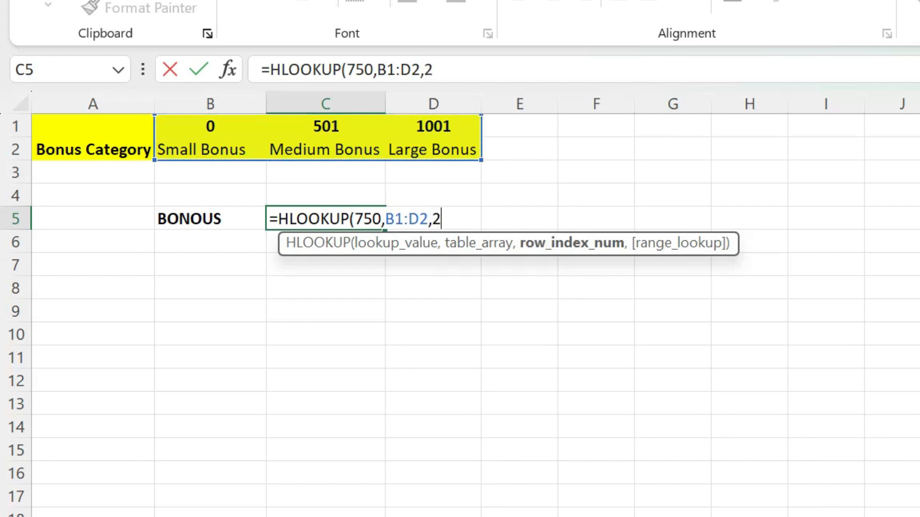
text(,FALSE)
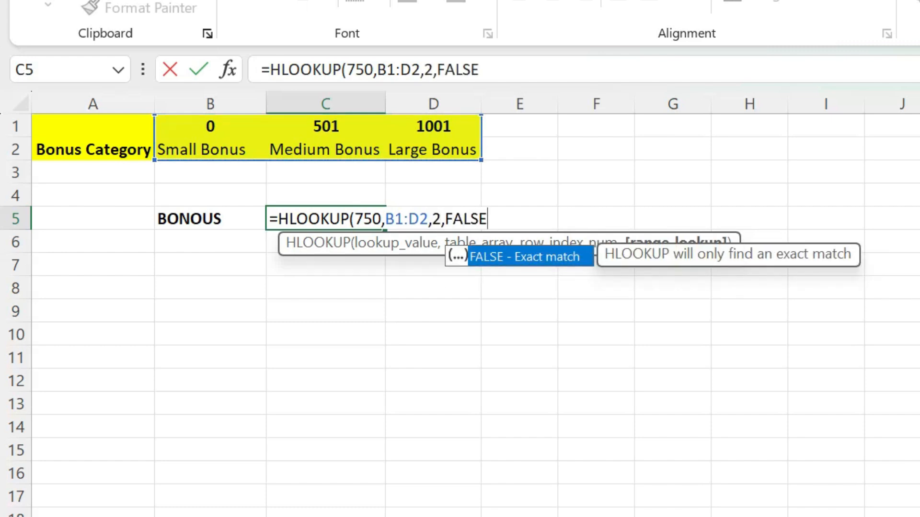
text())
key(Return)
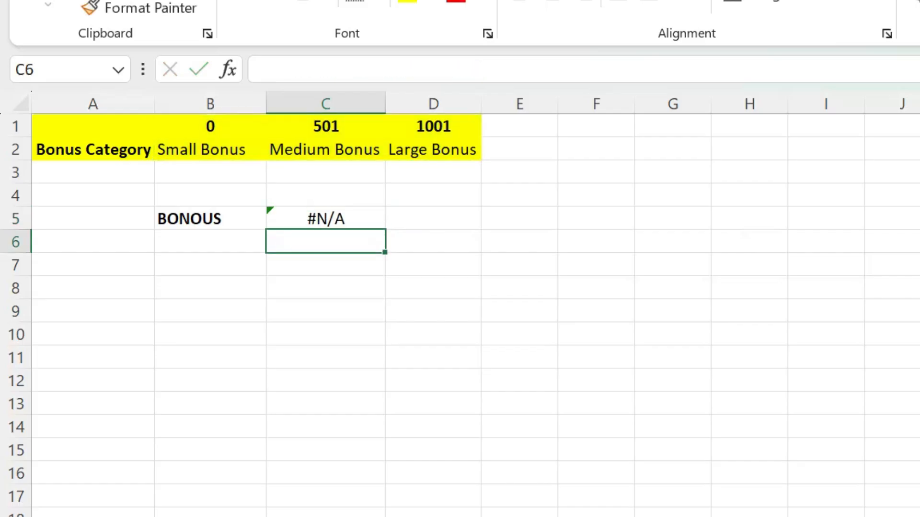
Set the range lookup of the HLOOKUP formula in C5 to TRUE
click(326, 219)
click(325, 311)
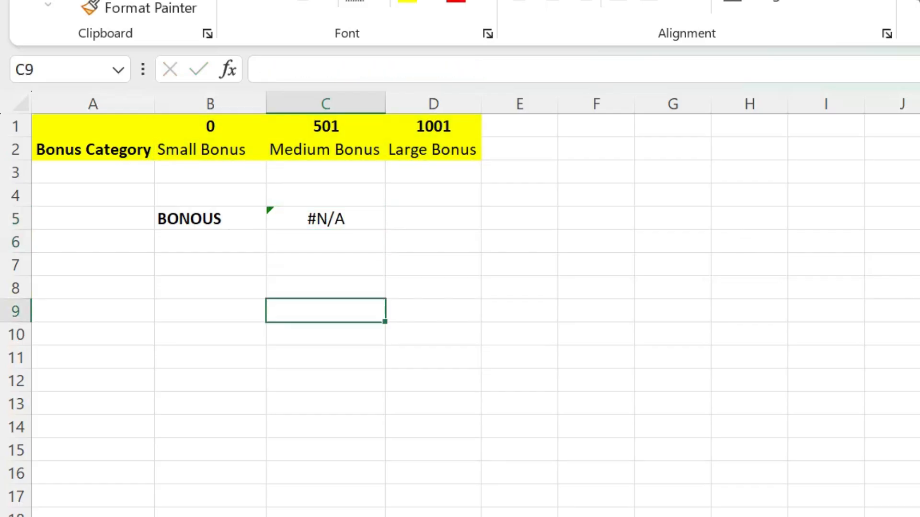
double_click(329, 219)
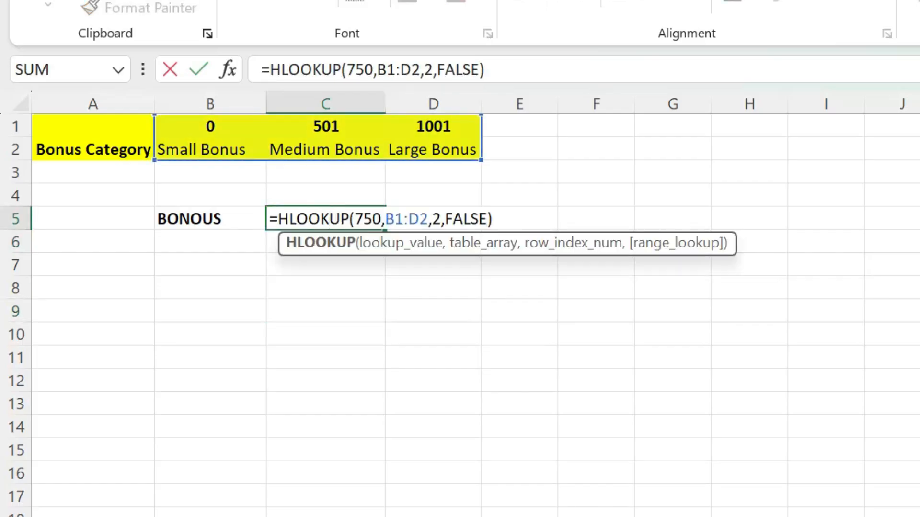
click(479, 70)
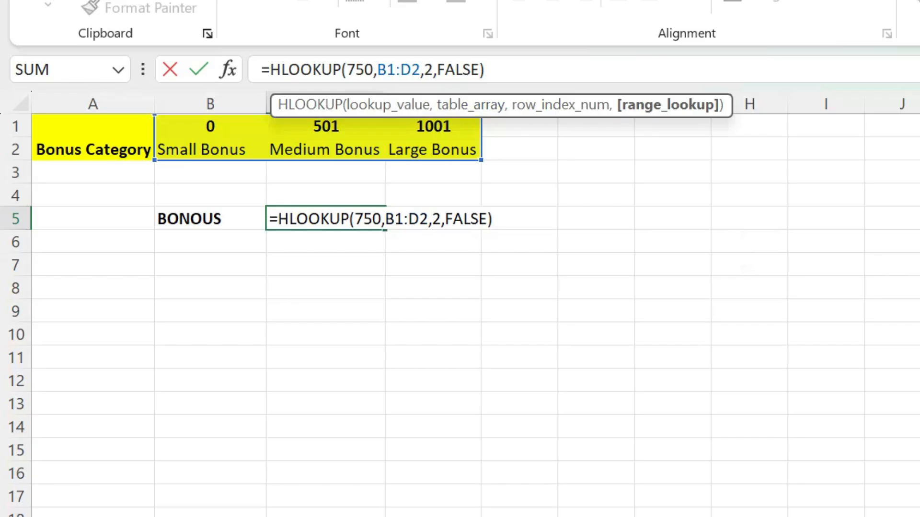
key(BackSpace)
key(BackSpace)
key(BackSpace)
key(BackSpace)
key(BackSpace)
text(TRUE)
key(Return)
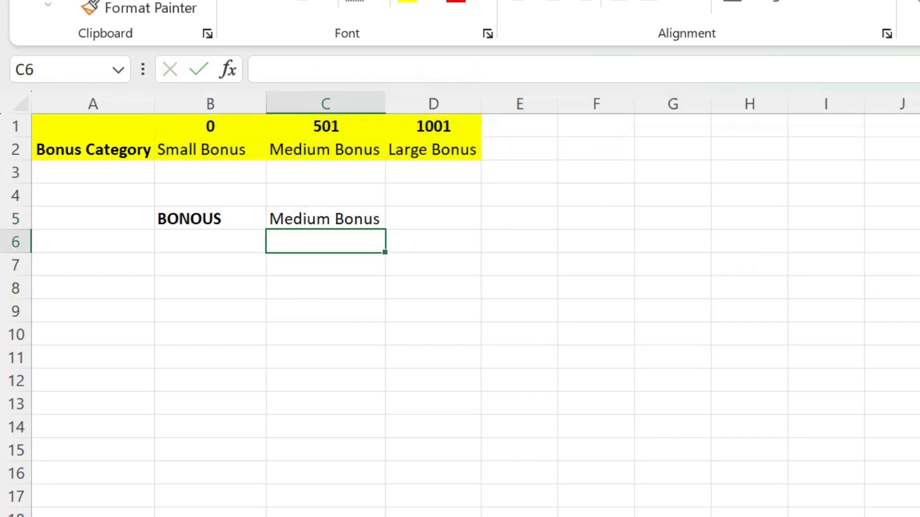
click(326, 219)
click(326, 288)
click(325, 126)
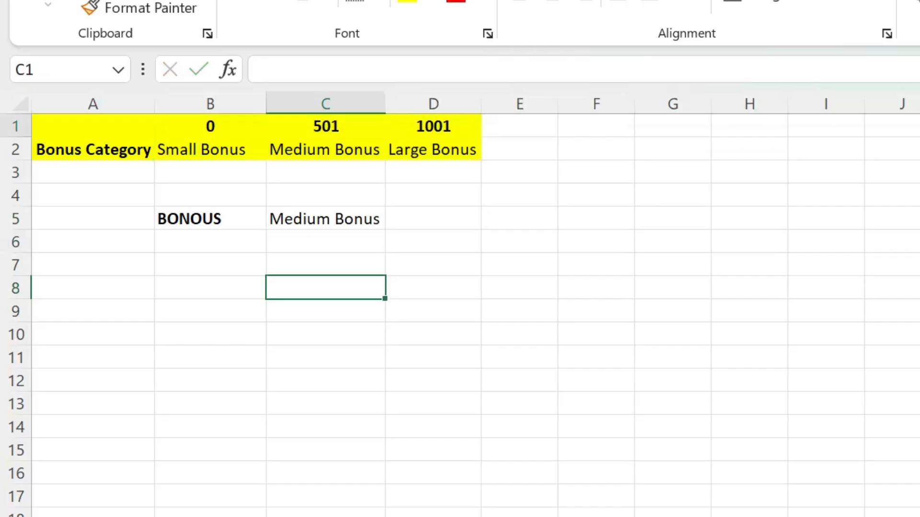
click(325, 312)
Change the lookup value of the HLOOKUP formula in C5 to 1200
double_click(309, 219)
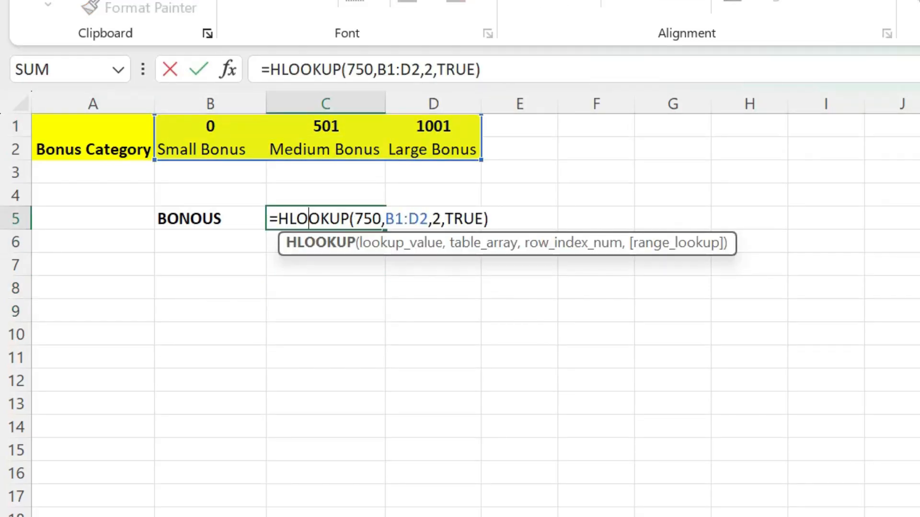
key(shift+Left)
key(shift+Left)
key(shift+Left)
text(1200)
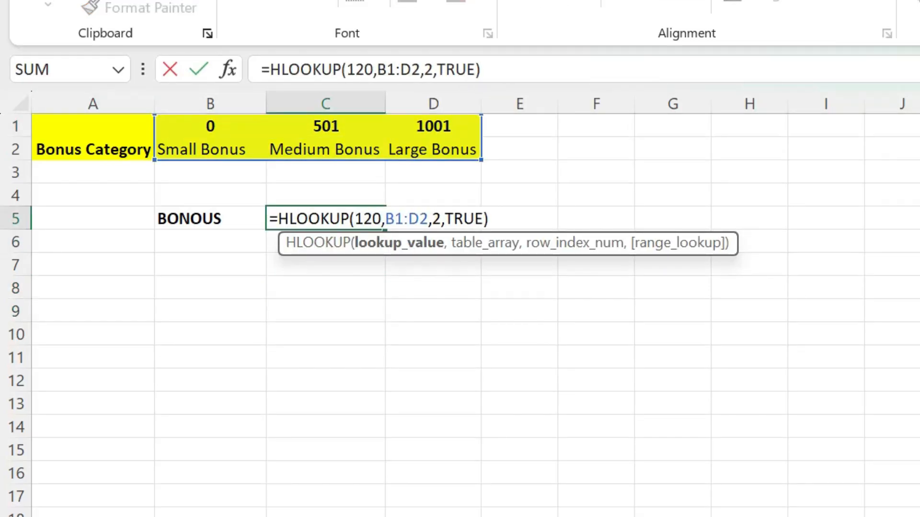
key(Return)
click(326, 219)
click(433, 149)
click(326, 288)
Set the lookup value of the bonus HLOOKUP formula in C5 to 400
double_click(329, 219)
double_click(372, 219)
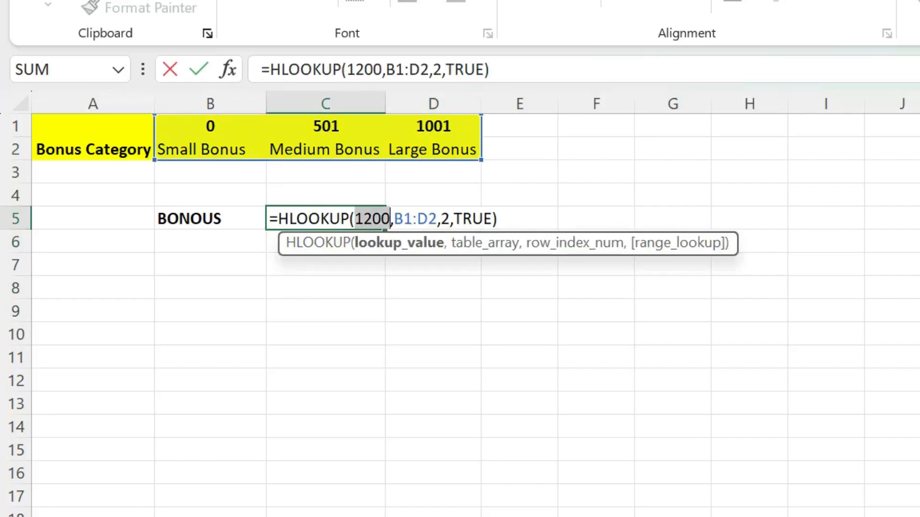
text(400)
key(Return)
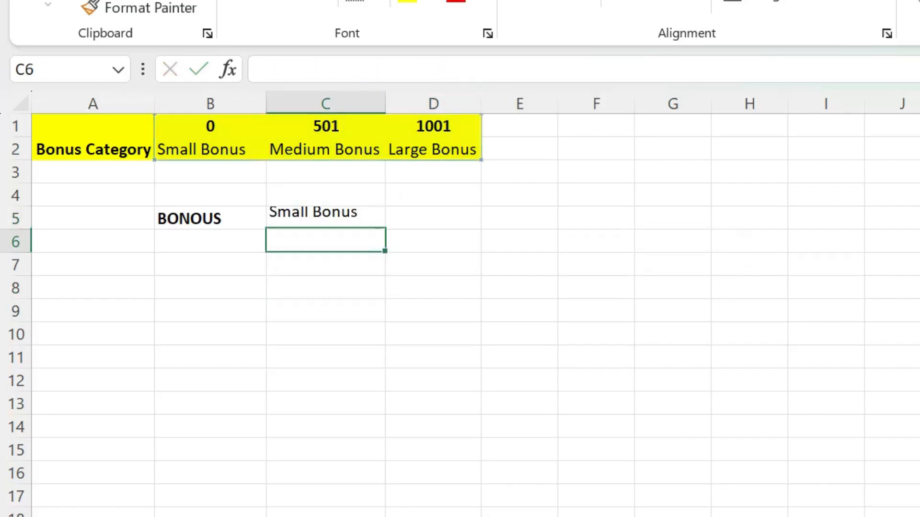
click(325, 288)
click(326, 219)
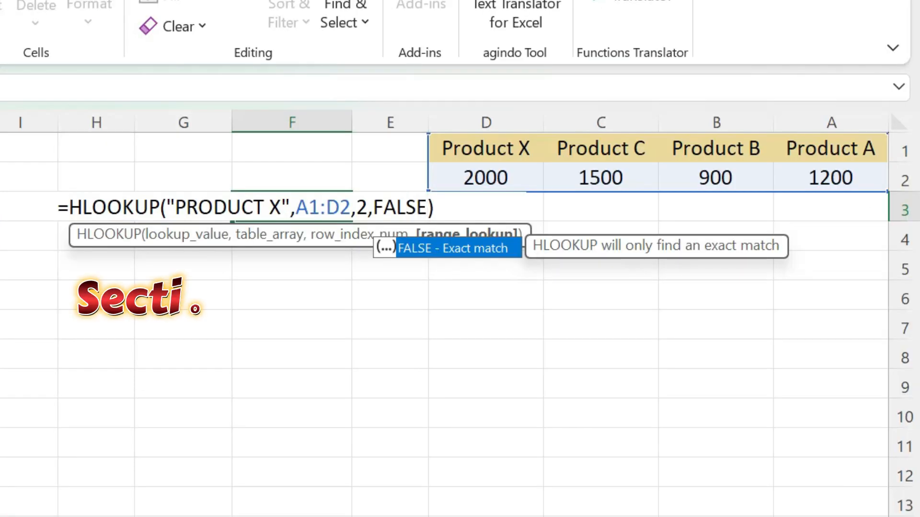
Commit =HLOOKUP("PRODUCT X",A1:D2,2,FALSE) in cell F3 and check the matching value under Product X
key(Return)
click(292, 207)
click(486, 178)
click(486, 235)
Rename the Product X header in D1 to Product Y
double_click(523, 148)
double_click(524, 148)
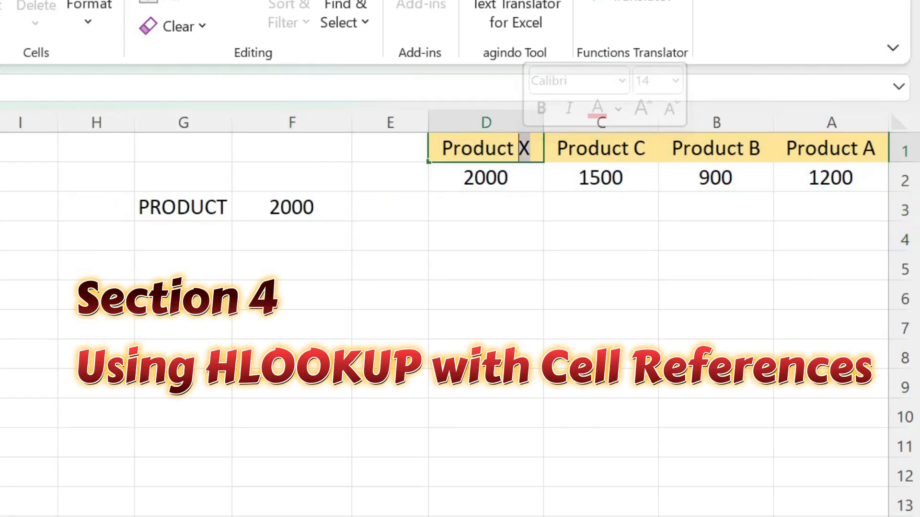
text(Y)
key(Return)
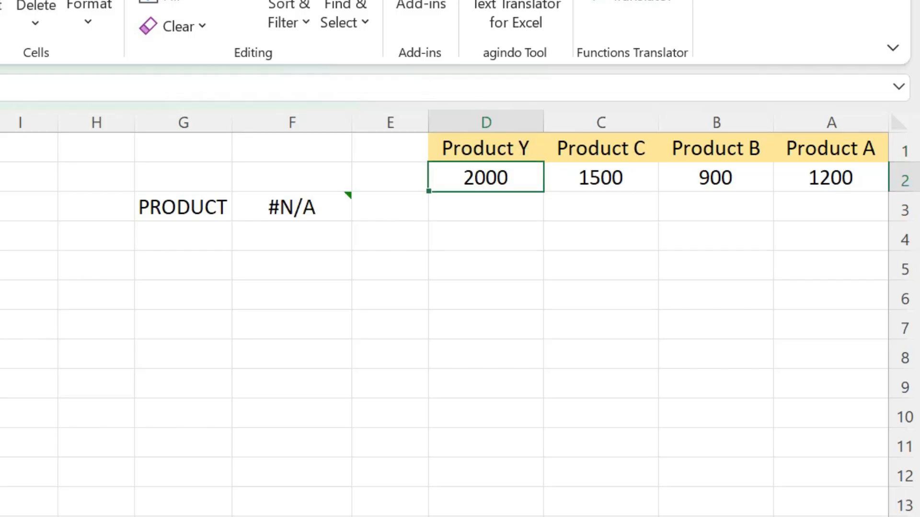
Change the lookup value of the HLOOKUP formula in F3 to "PRODUCT Y"
click(308, 207)
double_click(308, 207)
double_click(274, 207)
key(BackSpace)
text(Y)
key(Return)
click(292, 355)
click(292, 207)
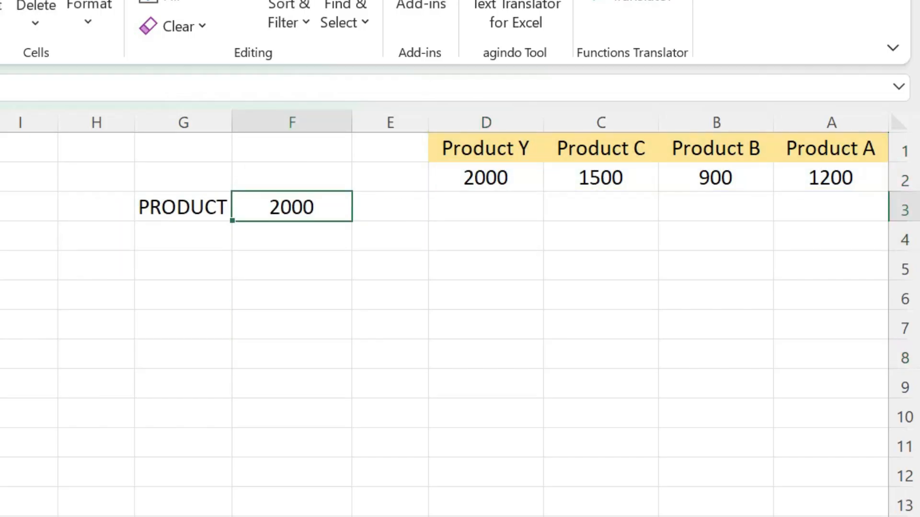
Undo the last edits to the F3 lookup value and the D1 header
click(390, 295)
key(ctrl+z)
key(ctrl+z)
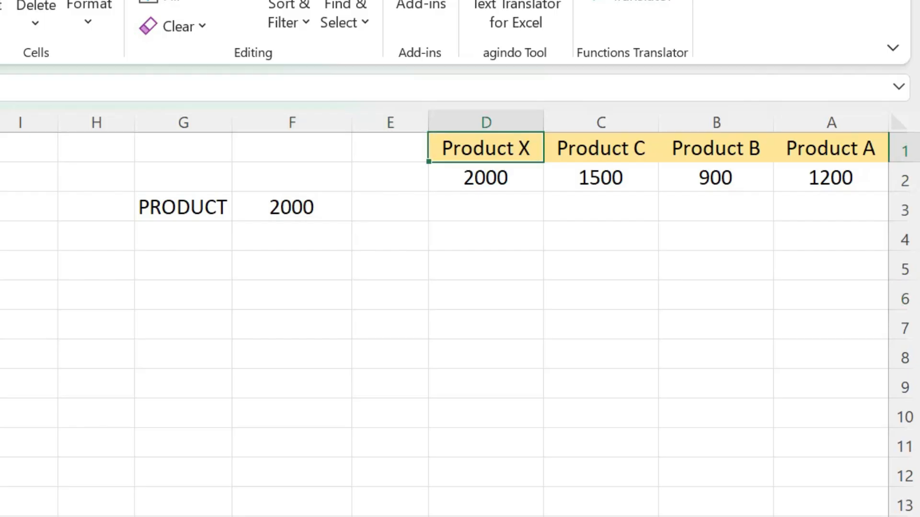
Replace the text lookup value in the F3 HLOOKUP formula with a reference to cell D1
double_click(309, 207)
drag(290, 207, 166, 206)
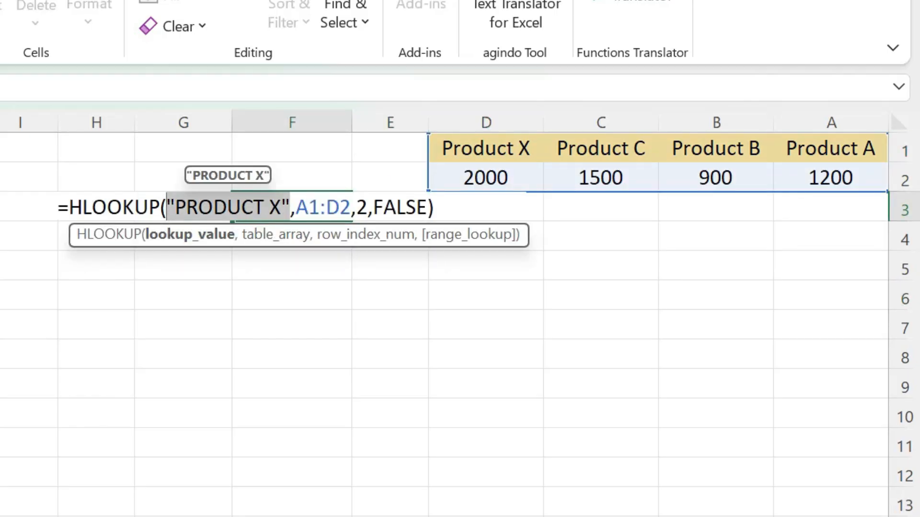
text(D1)
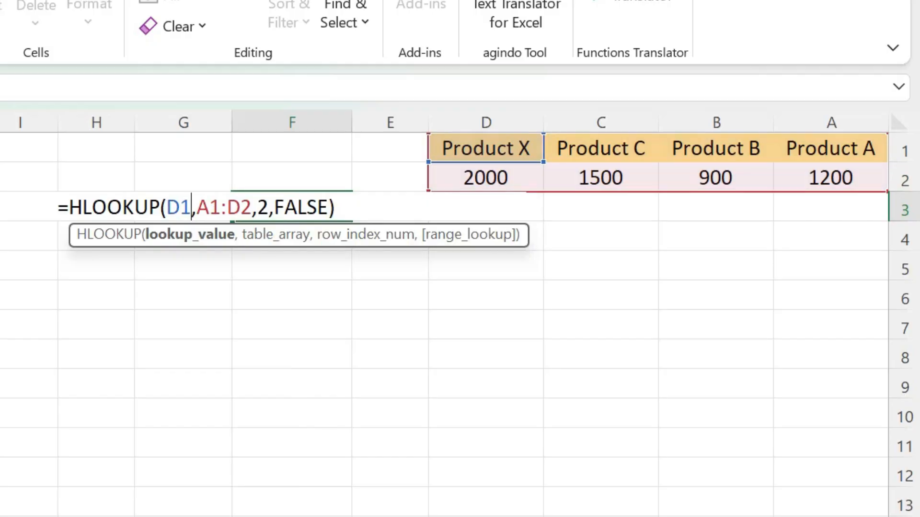
key(Return)
key(Up)
click(292, 295)
Change the header in D1 to Product Y to test the cell-reference lookup
double_click(513, 148)
double_click(524, 148)
text(Y)
key(Return)
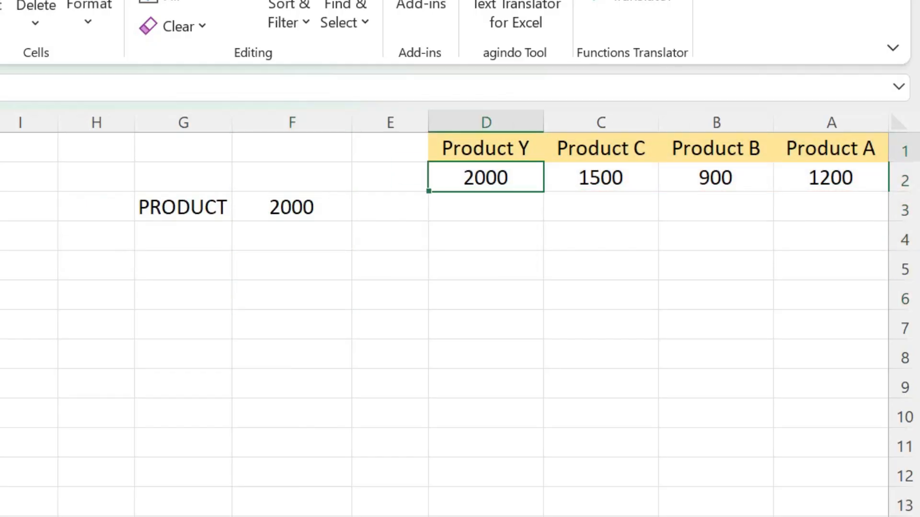
Replace the header in D1 with FISCAL and recheck the HLOOKUP formula in F3
key(Up)
text(FISCAL)
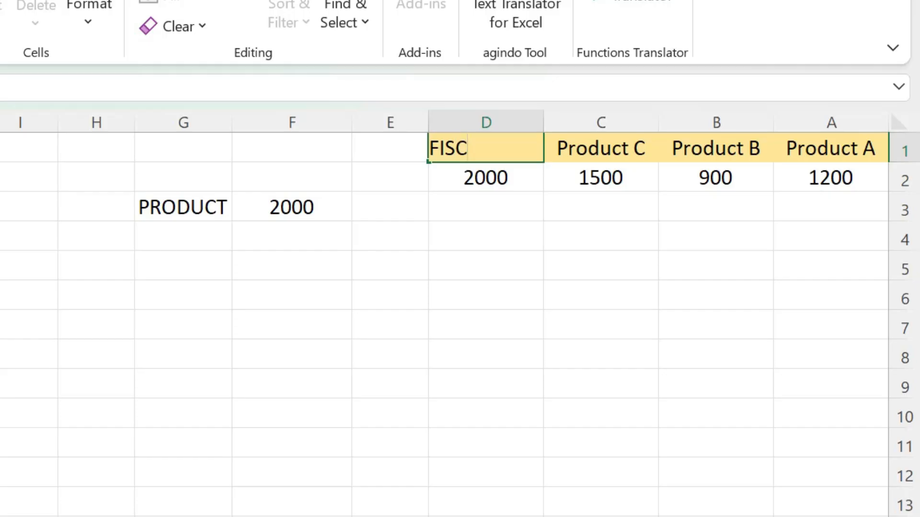
key(Return)
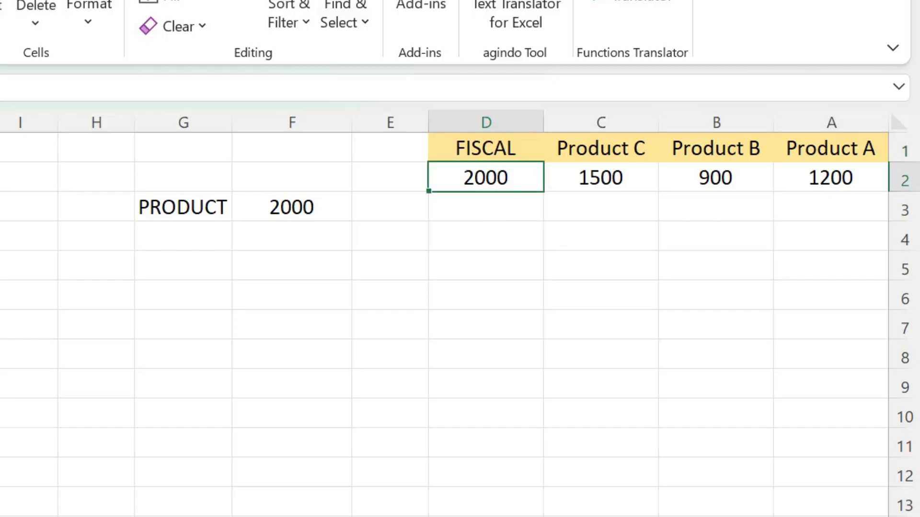
click(292, 265)
double_click(287, 207)
click(292, 298)
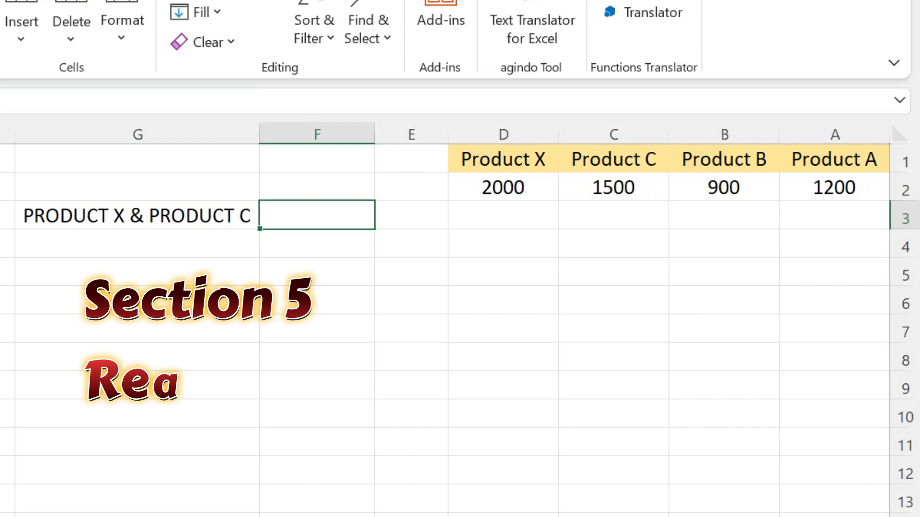
Examine the PRODUCT X & PRODUCT C label and the Product X and Product C headers with their values
click(137, 216)
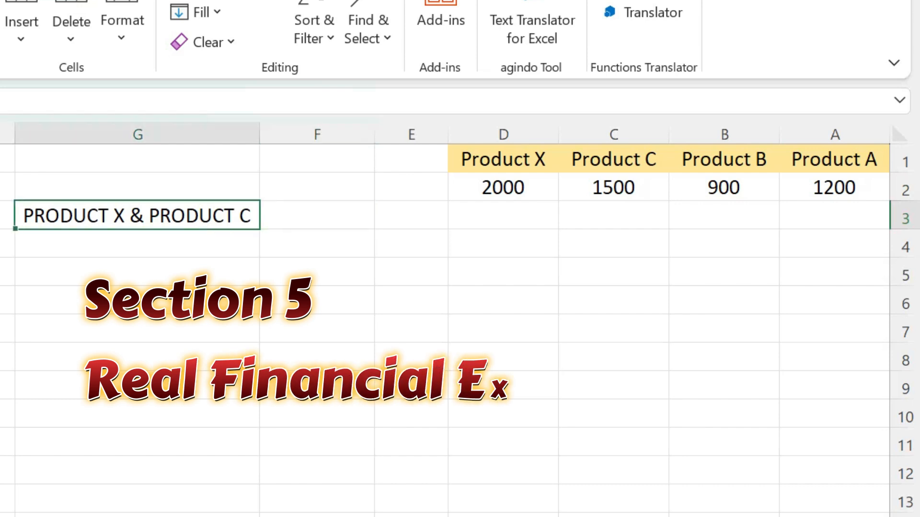
click(411, 300)
click(503, 159)
click(614, 159)
click(503, 188)
click(614, 187)
click(503, 300)
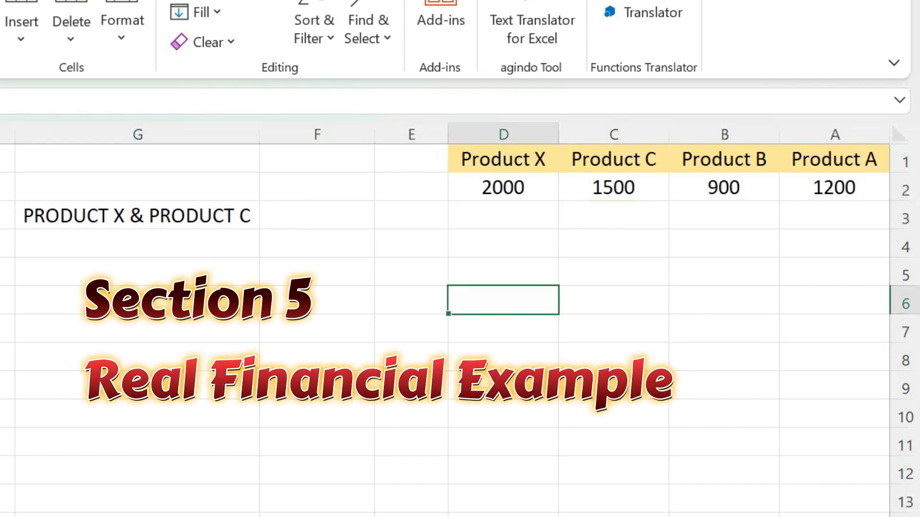
Start a SUM formula in F3 with HLOOKUP("PRODUCT X",A1:D2,2,FALSE) as its first argument
click(316, 215)
text(=SUM()
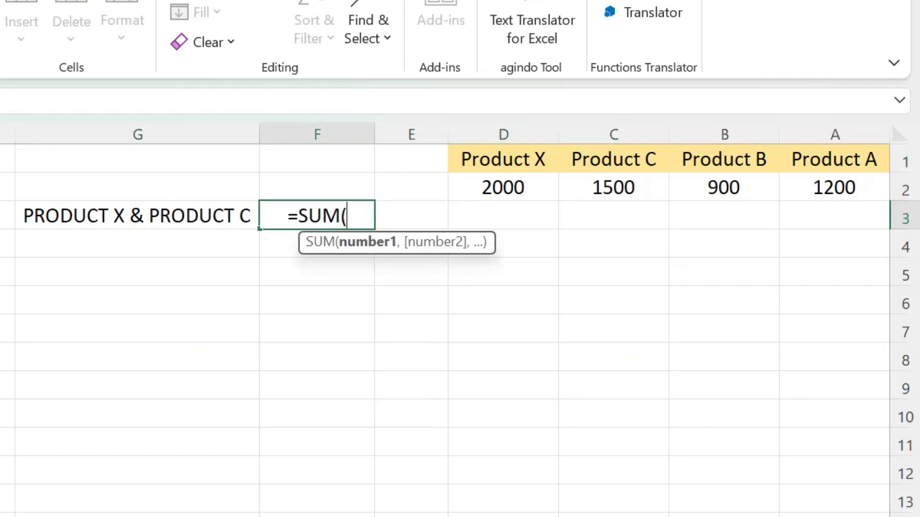
text(HLOO)
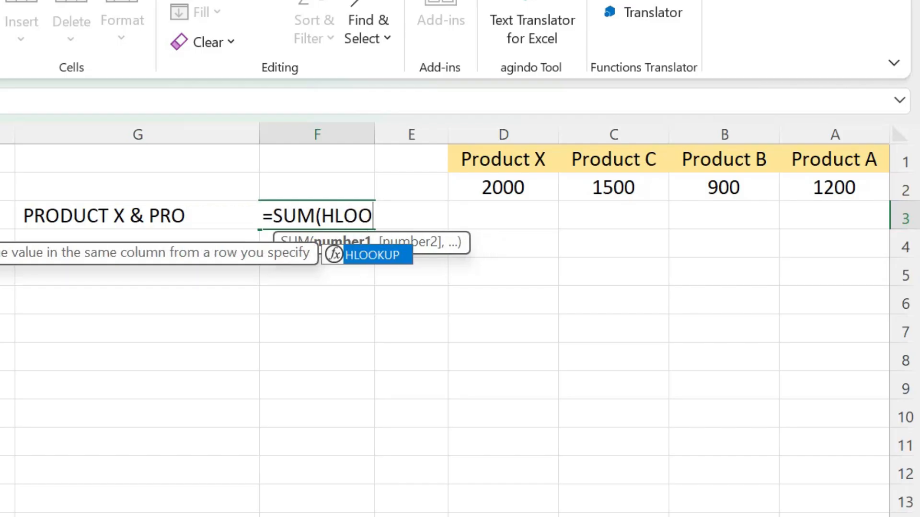
key(Tab)
text("PRODUCT )
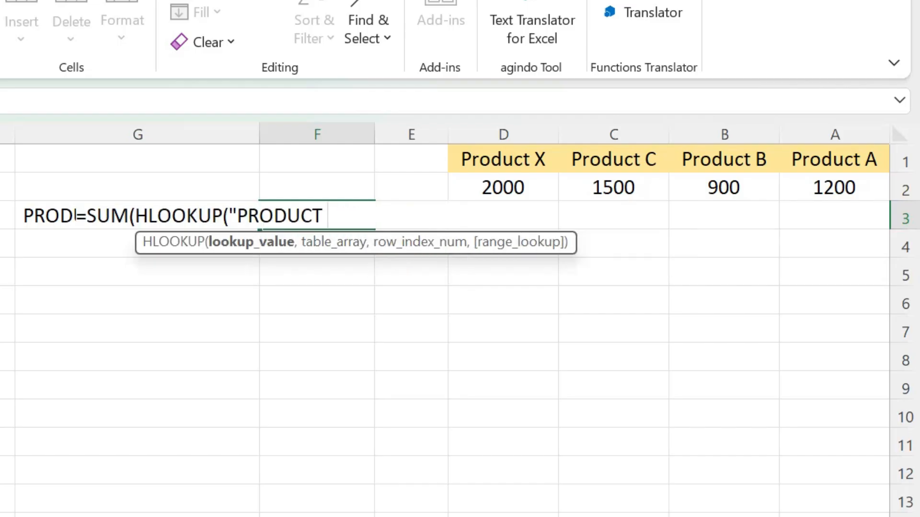
text(X",)
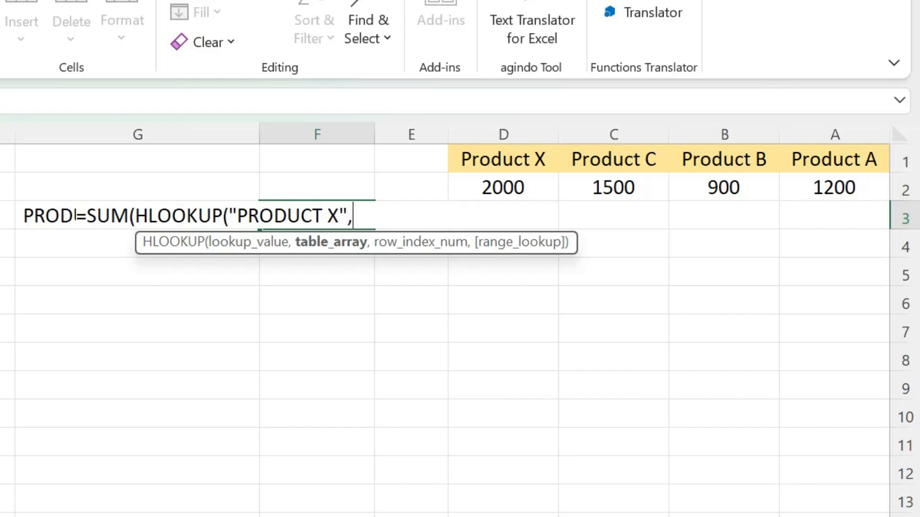
drag(503, 159, 836, 190)
text(,2,FALS)
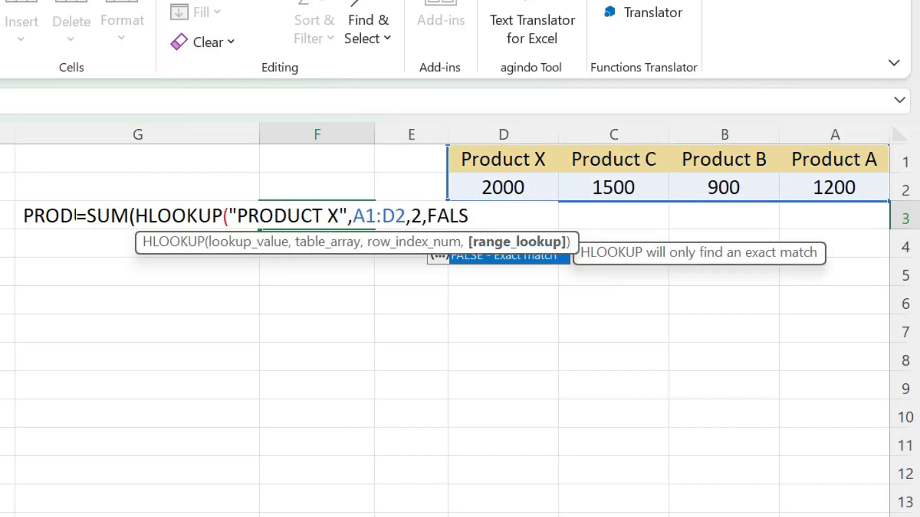
text(E),)
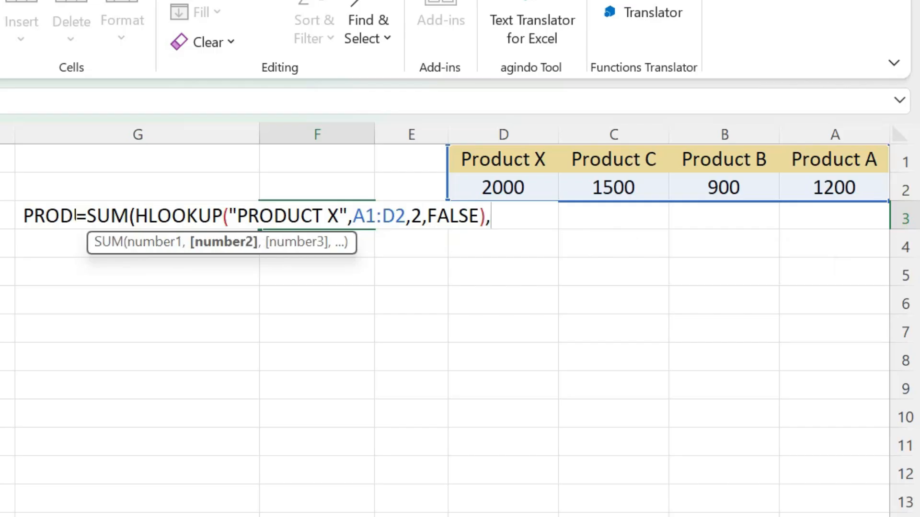
Add HLOOKUP("PRODUCT C",A1:D2,2,FALSE) as the second SUM argument in F3 and complete the formula
text(HLOO)
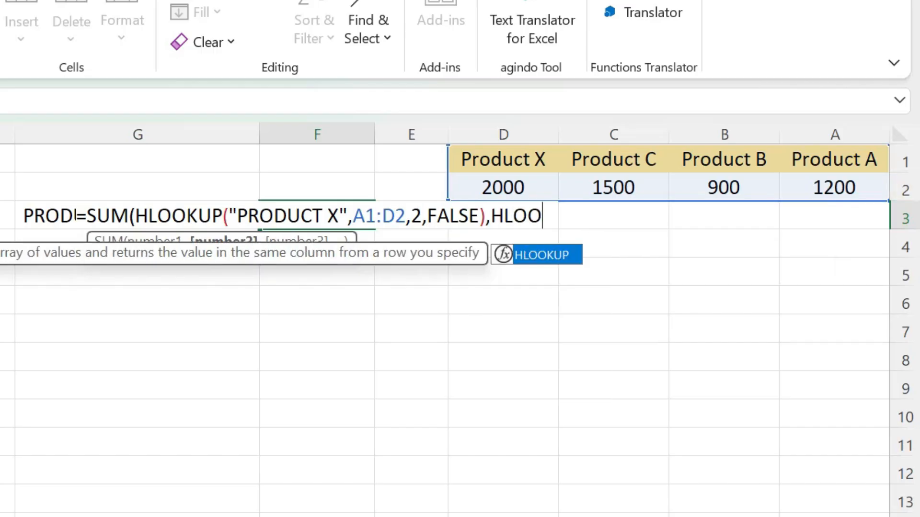
key(Tab)
text("PRODUCT)
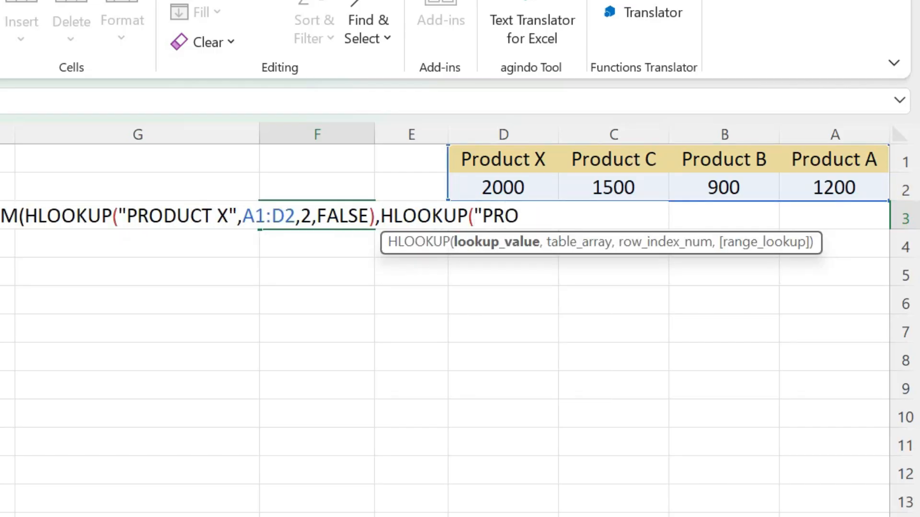
text( C",)
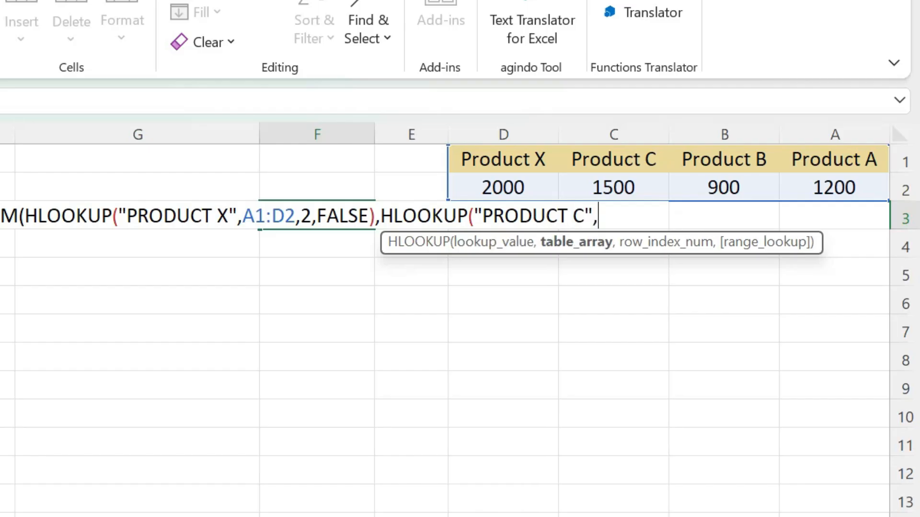
drag(503, 160, 834, 188)
text(,)
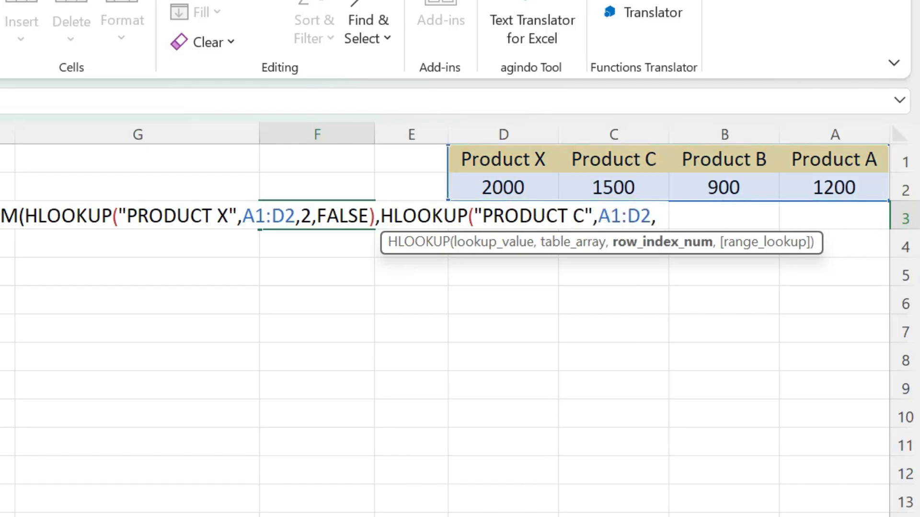
text(2,FALSE)
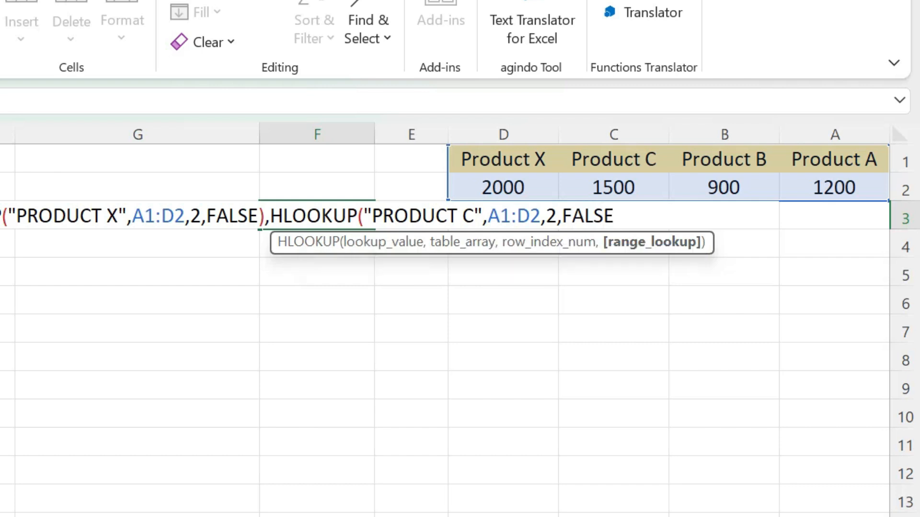
text()))
click(137, 329)
click(317, 216)
click(317, 301)
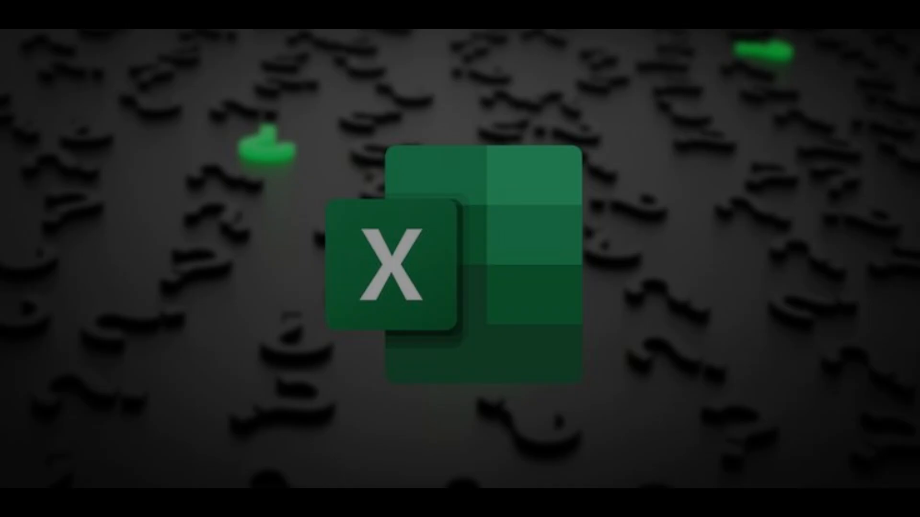